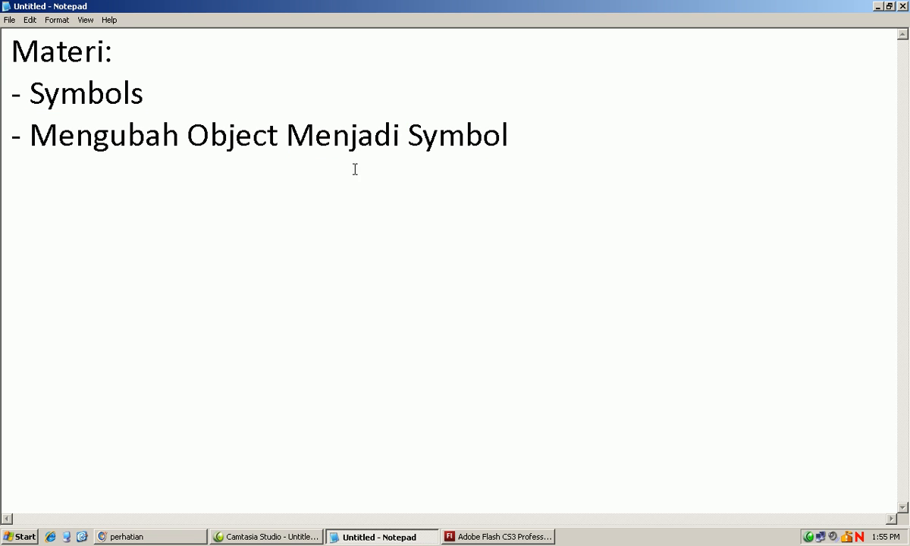
- Switch to Adobe Flash CS3 and draw a blue rectangle about 142 × 103 px on the stage
click(538, 537)
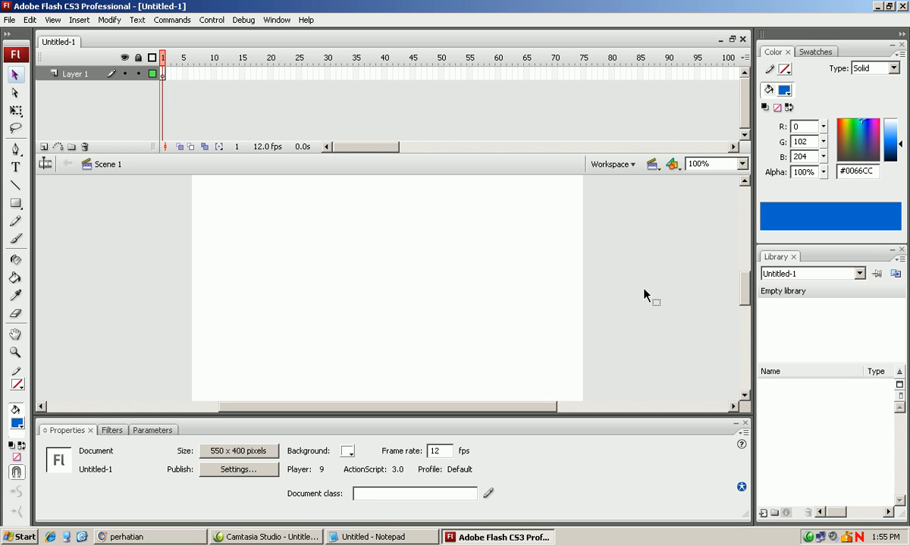
click(15, 203)
click(45, 222)
drag(263, 226, 364, 300)
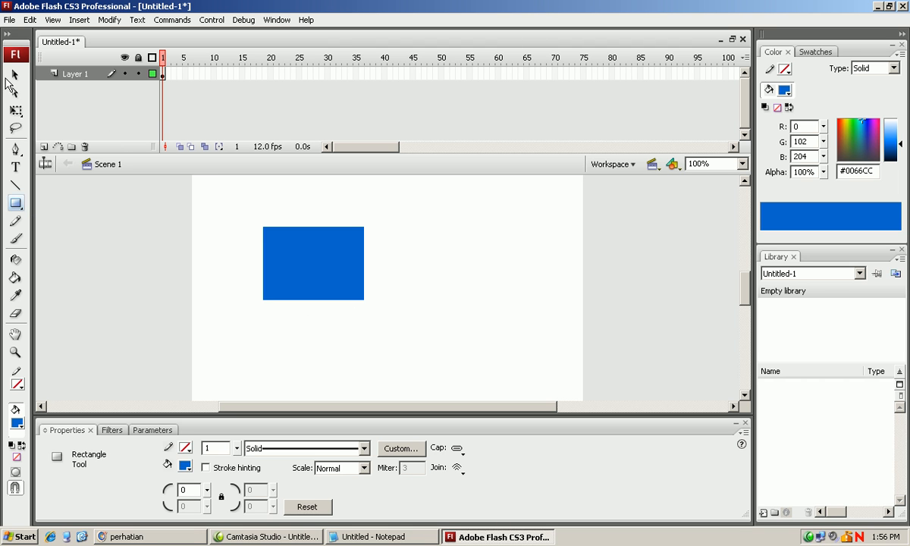
click(15, 74)
- Convert the blue rectangle to a Graphic symbol named kotak
click(284, 253)
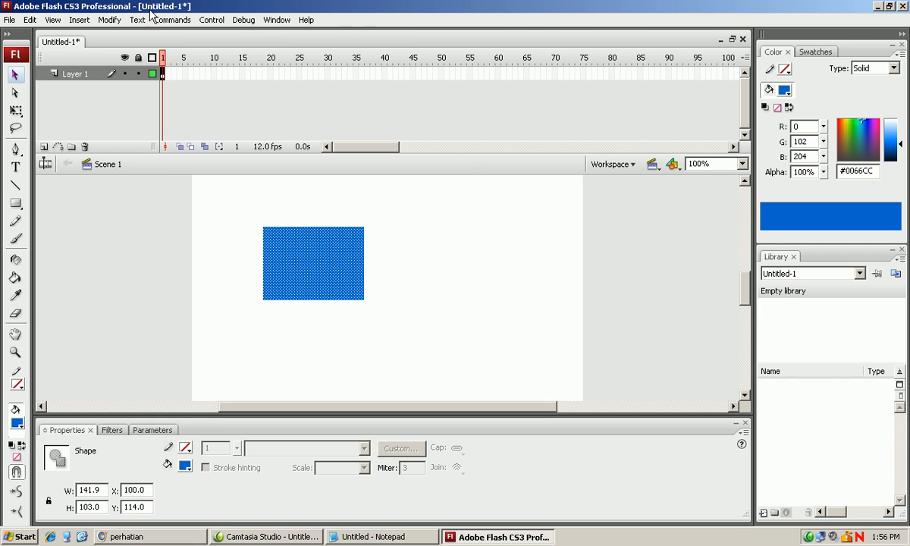
click(113, 20)
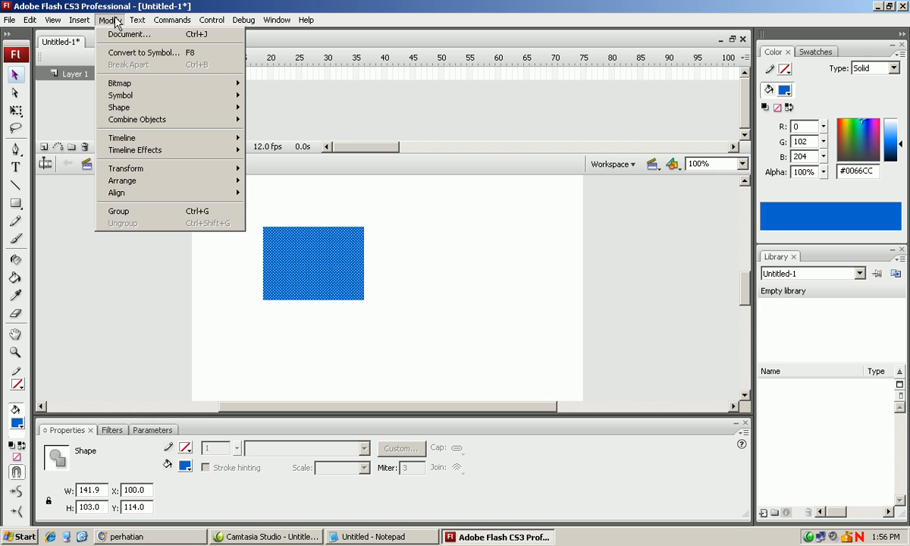
click(128, 55)
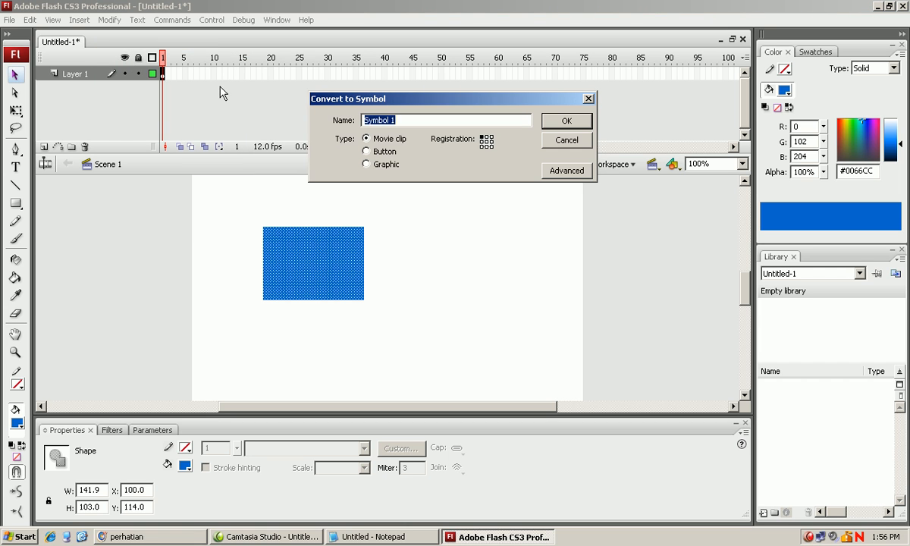
drag(311, 97, 289, 167)
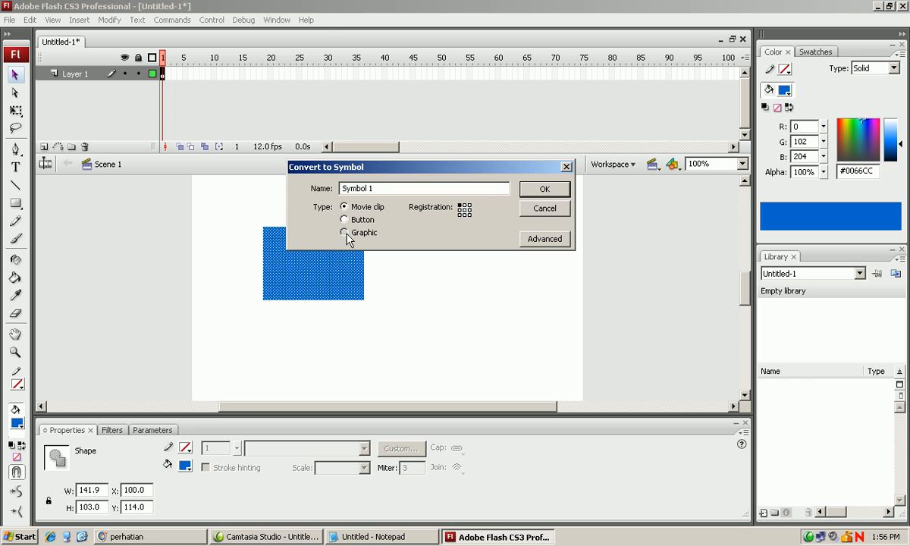
click(344, 232)
drag(371, 188, 330, 194)
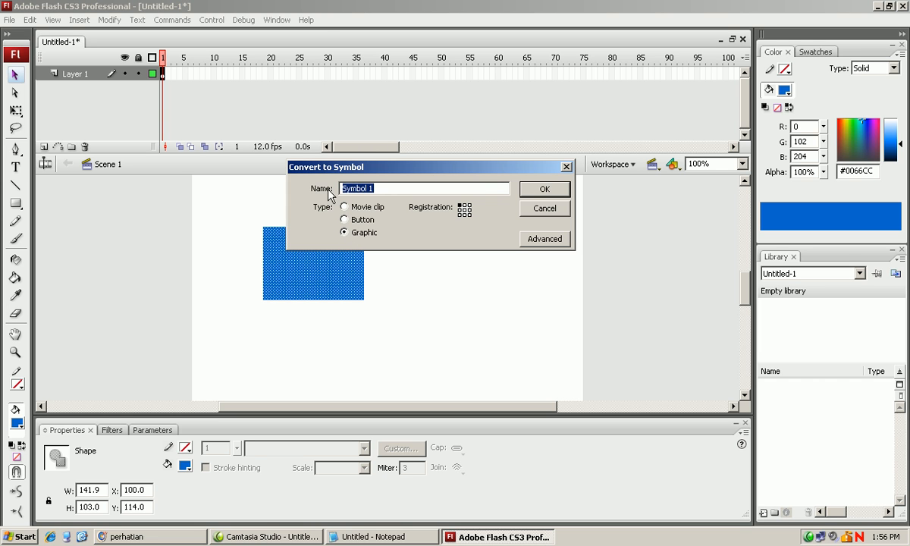
text(kotak)
click(567, 194)
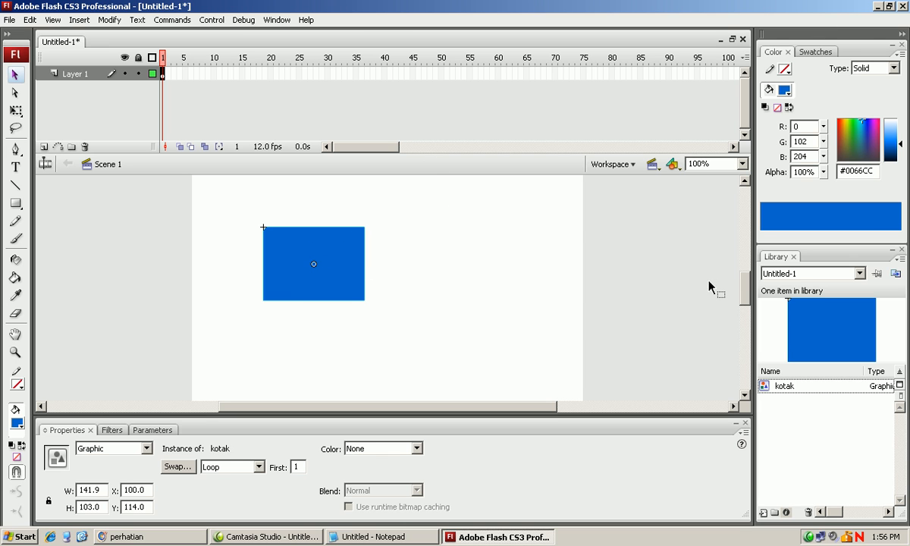
- Examine the kotak symbol in the library and the properties of its instance on the stage
click(792, 386)
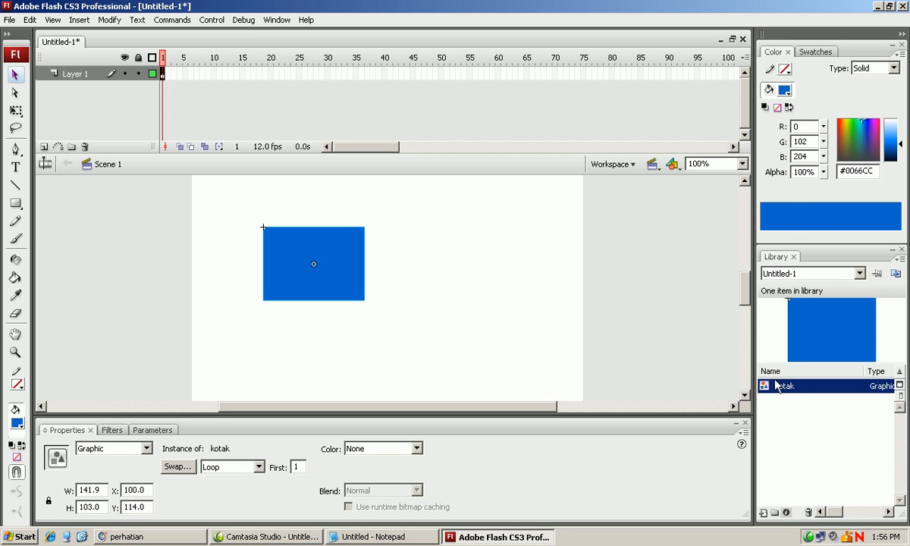
drag(755, 364, 867, 393)
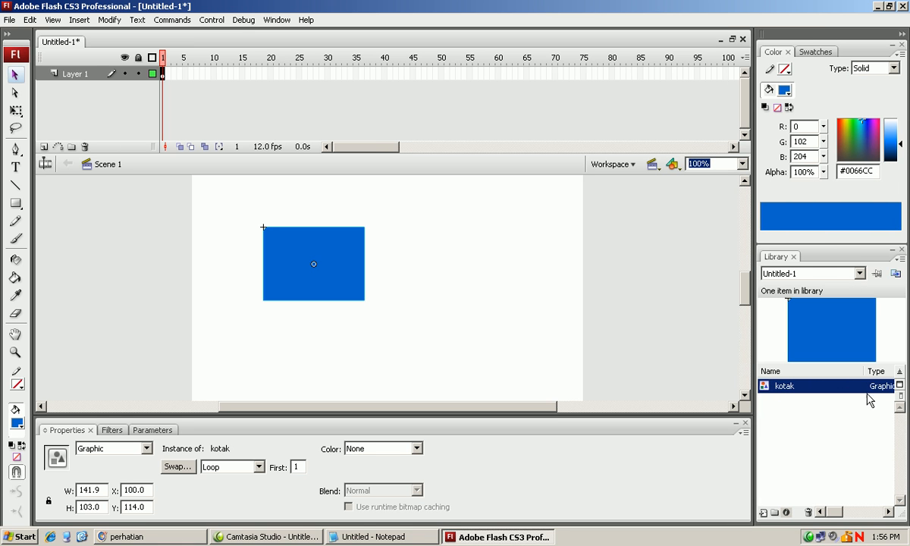
drag(548, 267, 539, 264)
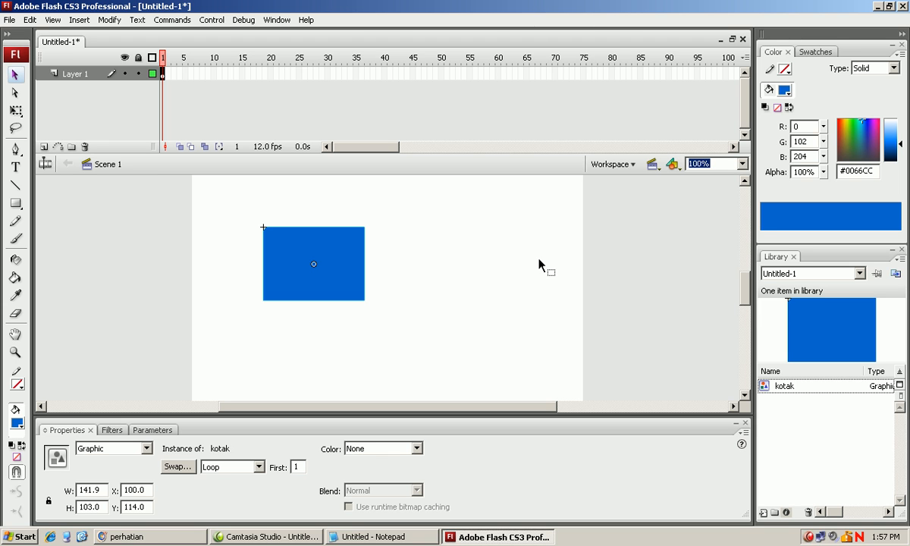
drag(539, 264, 474, 220)
click(448, 260)
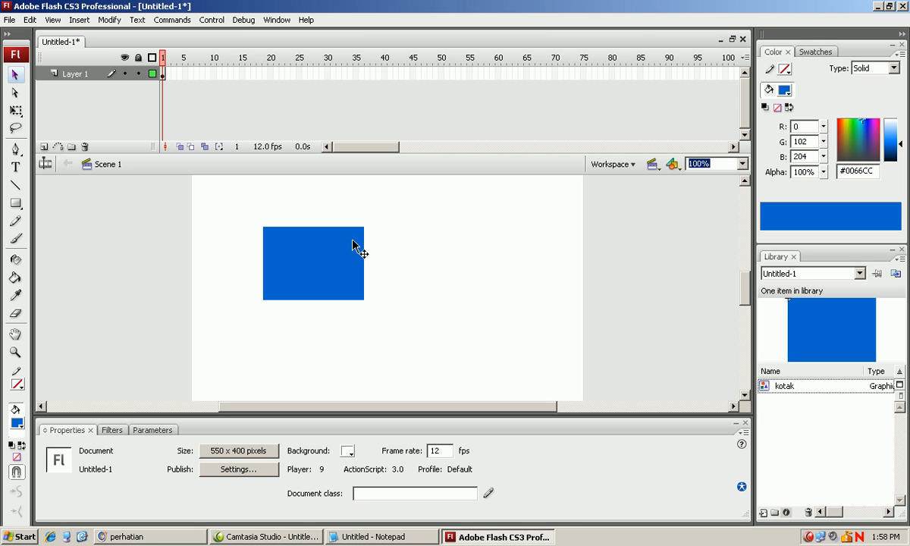
click(326, 258)
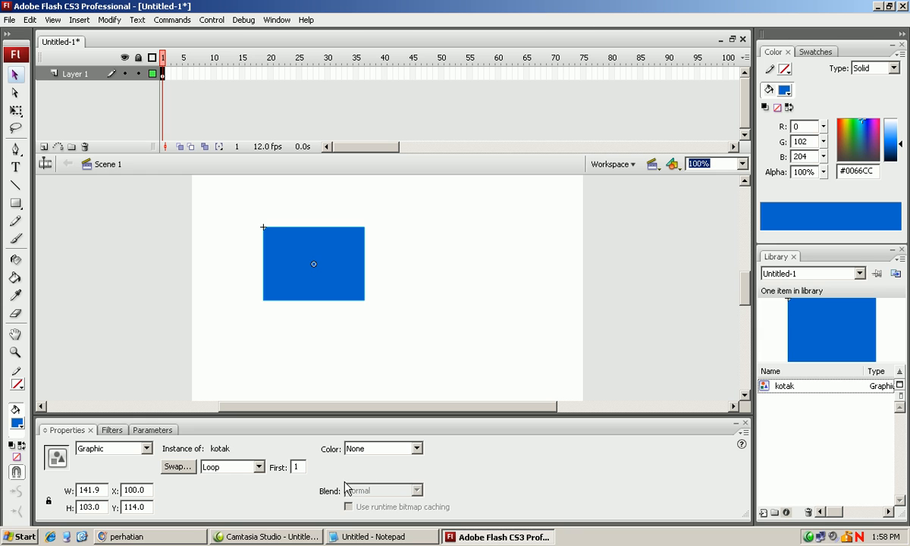
click(351, 332)
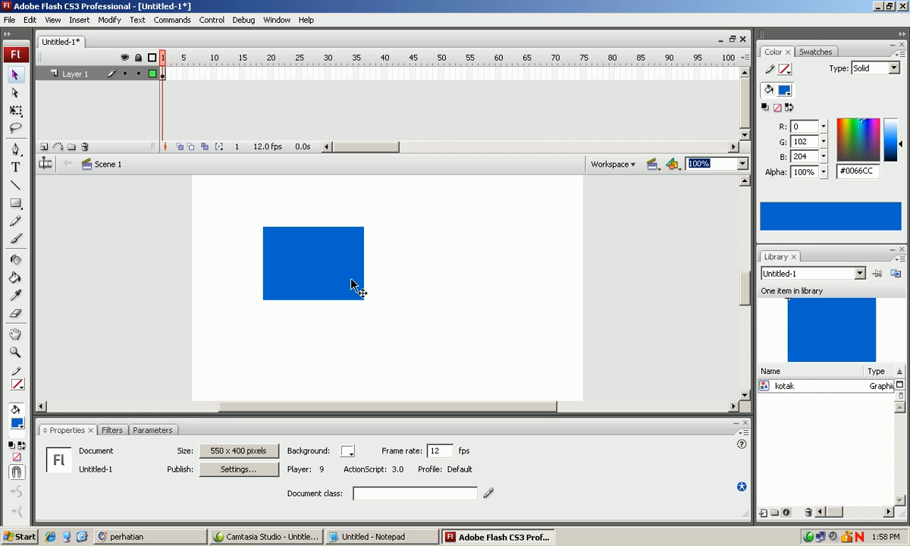
- Draw a second blue rectangle about 122 × 94 px to the right of the kotak instance
click(15, 203)
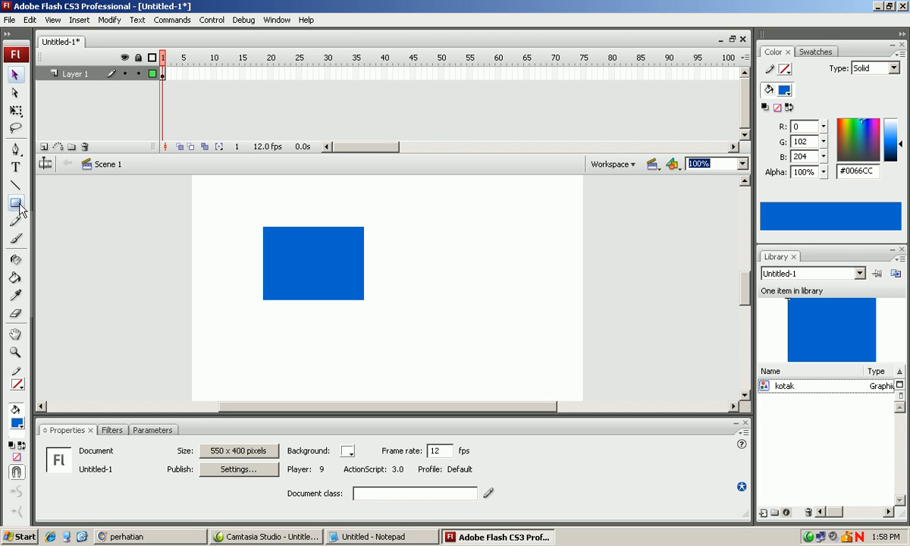
click(74, 221)
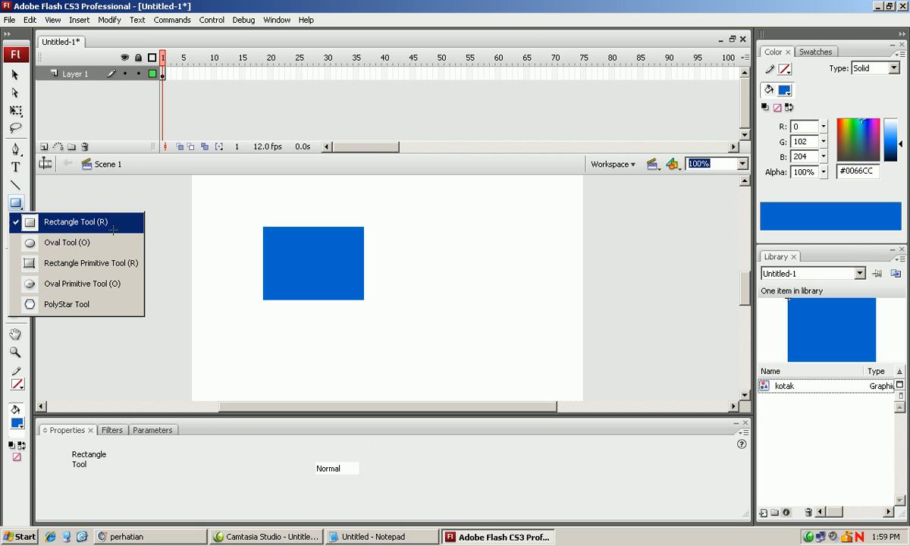
mouse_move(425, 233)
mouse_down()
mouse_move(448, 282)
mouse_move(511, 299)
mouse_up()
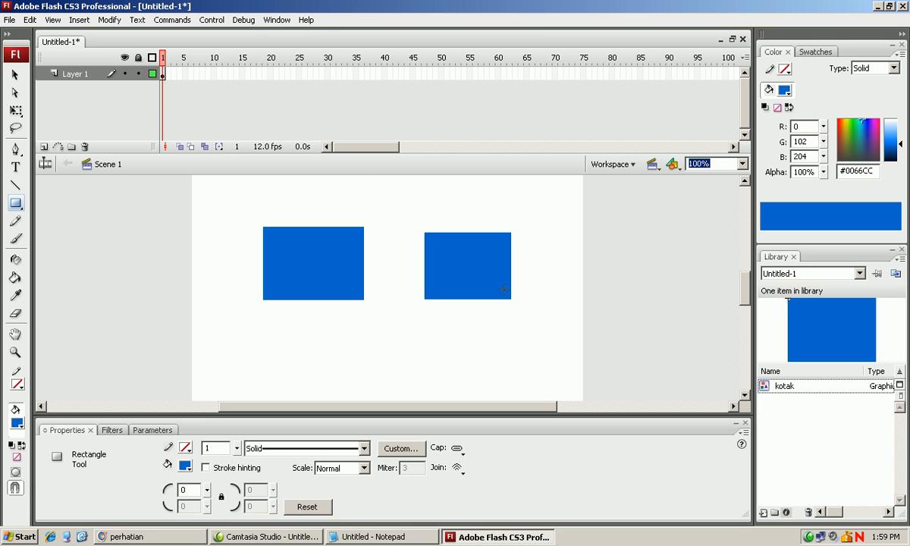
click(16, 74)
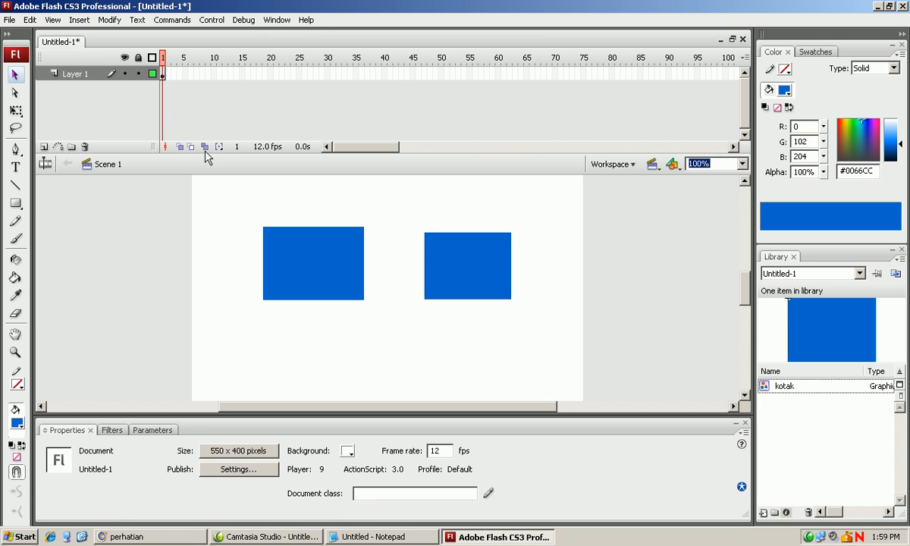
- Convert the second rectangle to a Movie clip symbol named kotakmovie
click(452, 265)
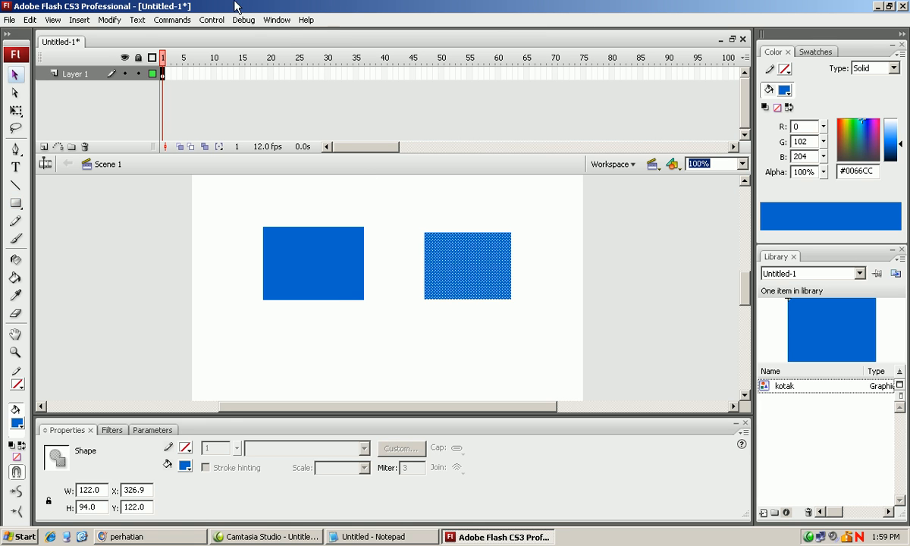
click(114, 21)
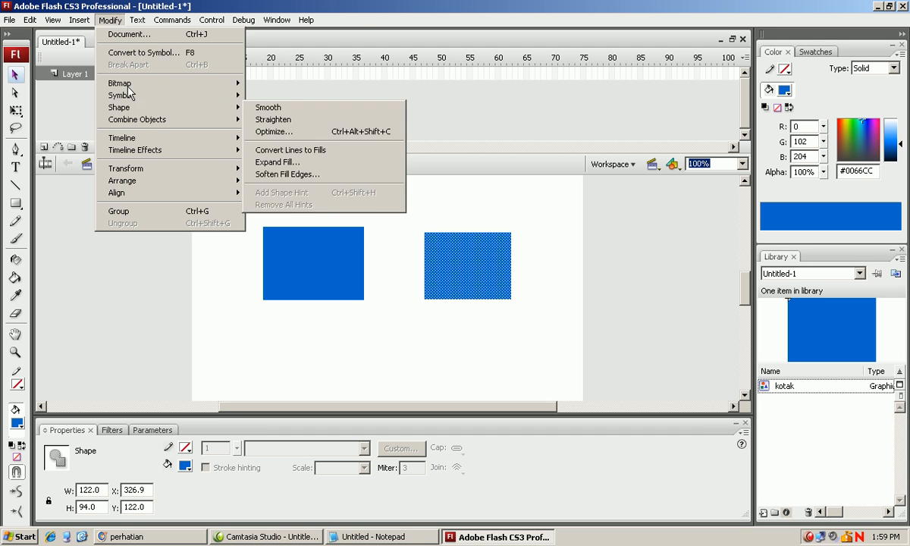
click(134, 53)
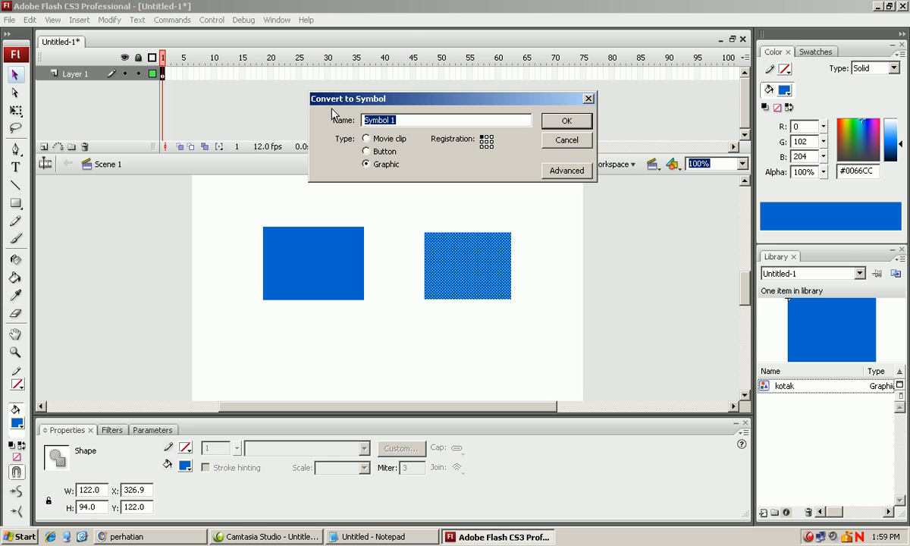
click(368, 139)
text(kotakmovie)
click(561, 121)
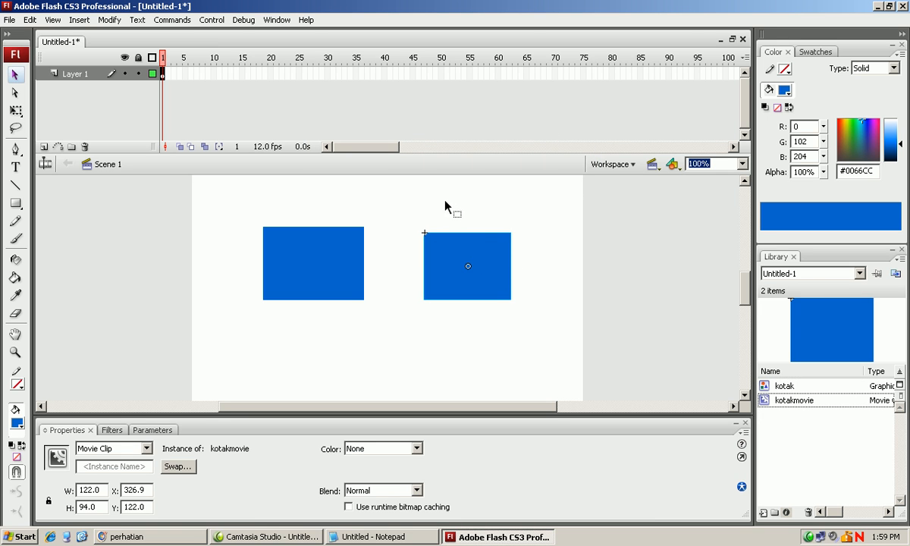
- Try the Alpha, Darken and Overlay blend modes on the kotakmovie instance
click(493, 322)
click(483, 285)
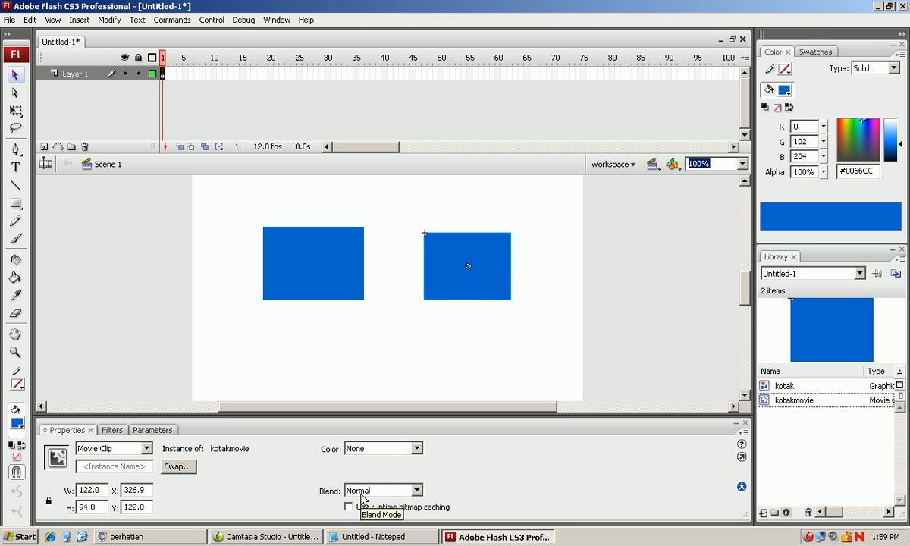
click(413, 491)
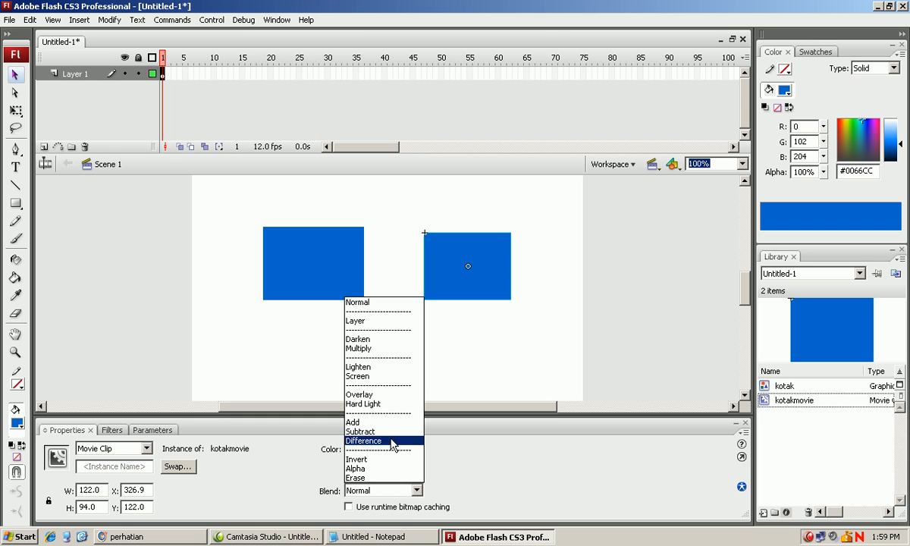
click(383, 468)
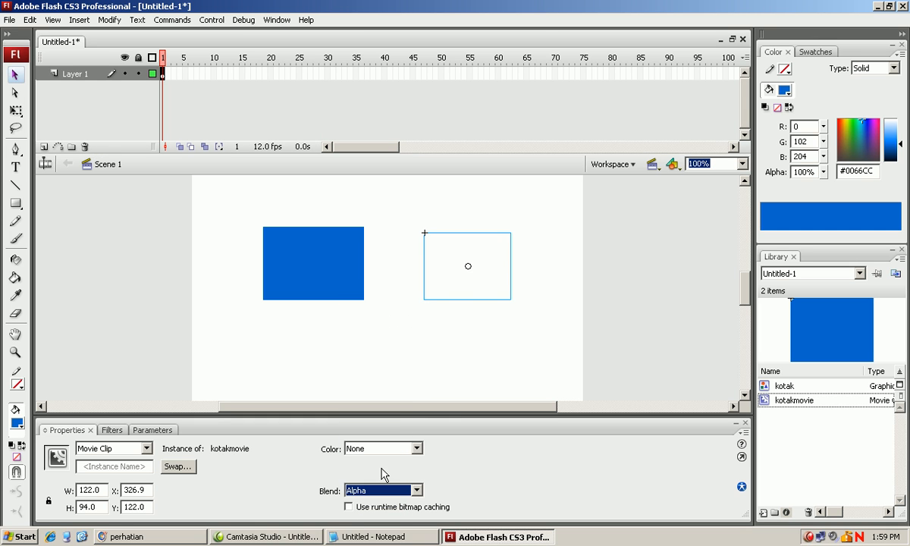
click(416, 491)
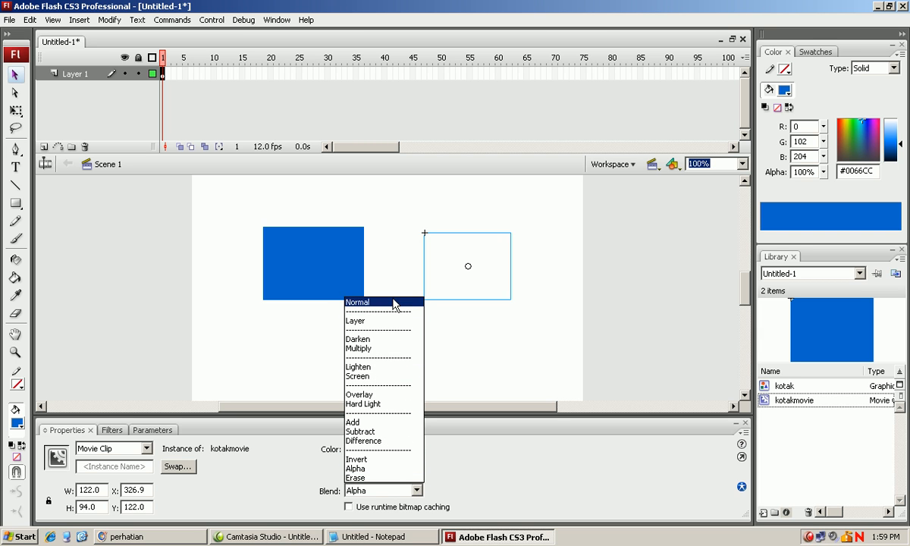
click(358, 339)
click(417, 491)
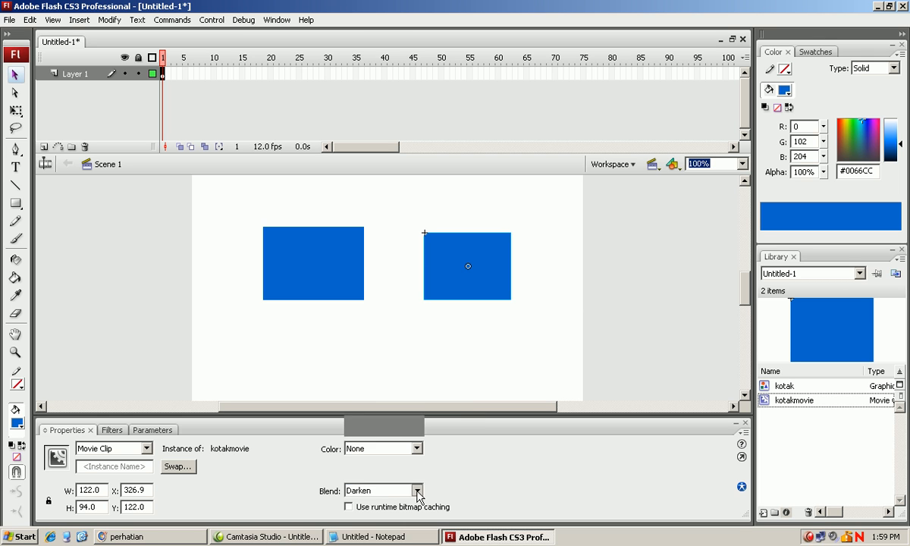
click(371, 392)
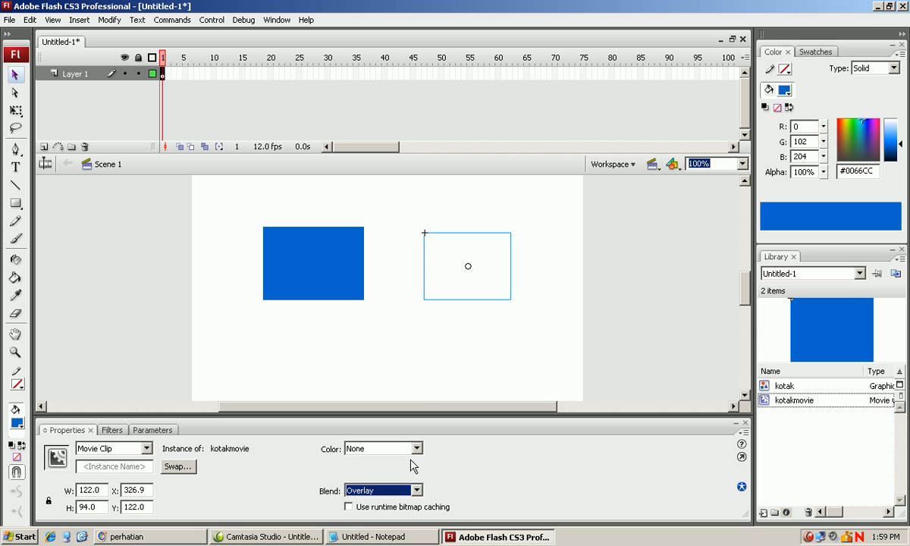
- Set the blend mode of the kotakmovie instance to Subtract and deselect it
click(390, 489)
click(373, 431)
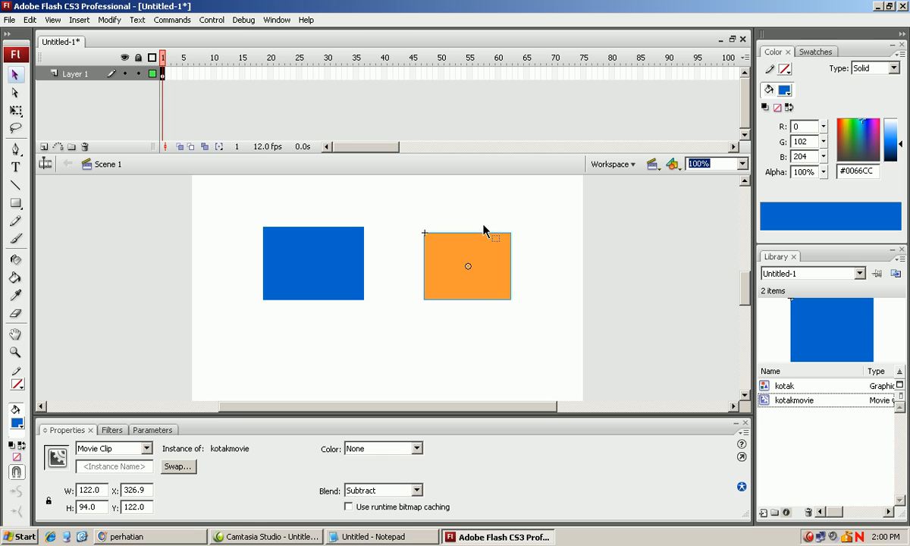
click(451, 209)
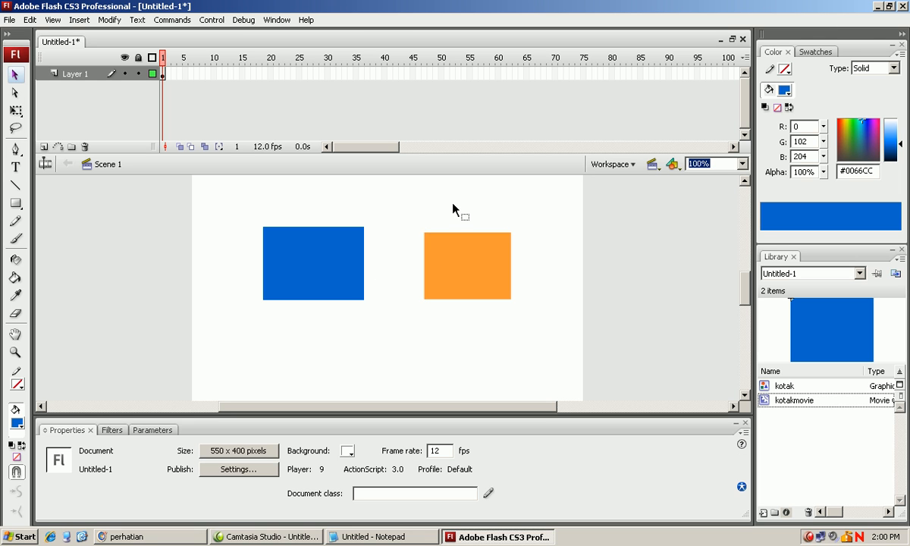
- Draw a blue oval about 91 × 64 px below the two rectangles
drag(15, 203, 63, 253)
drag(313, 341, 377, 386)
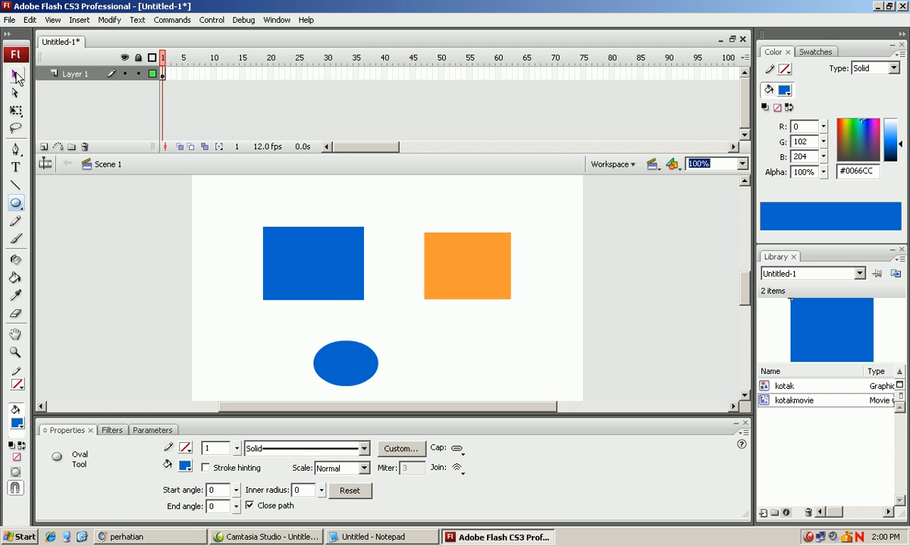
click(16, 75)
- Convert the blue oval to a Button symbol named tombol
click(315, 350)
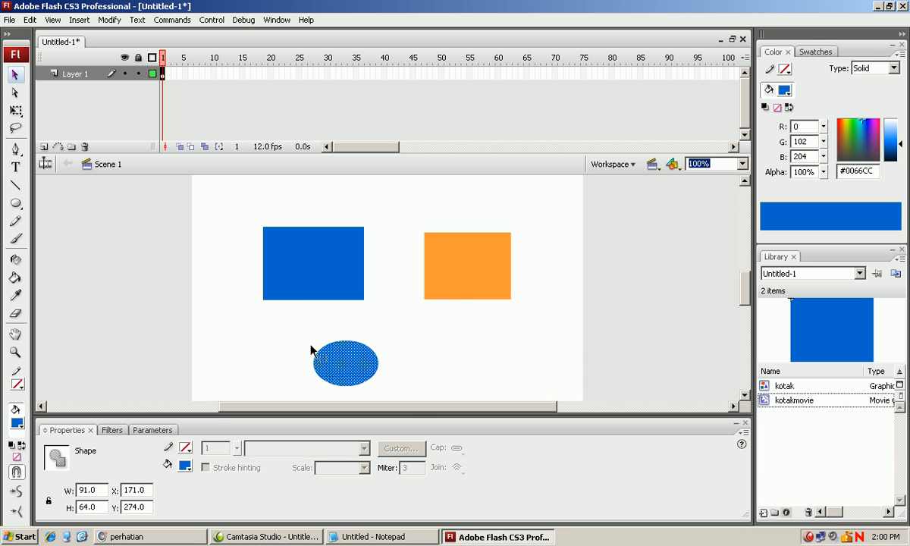
click(117, 20)
click(126, 55)
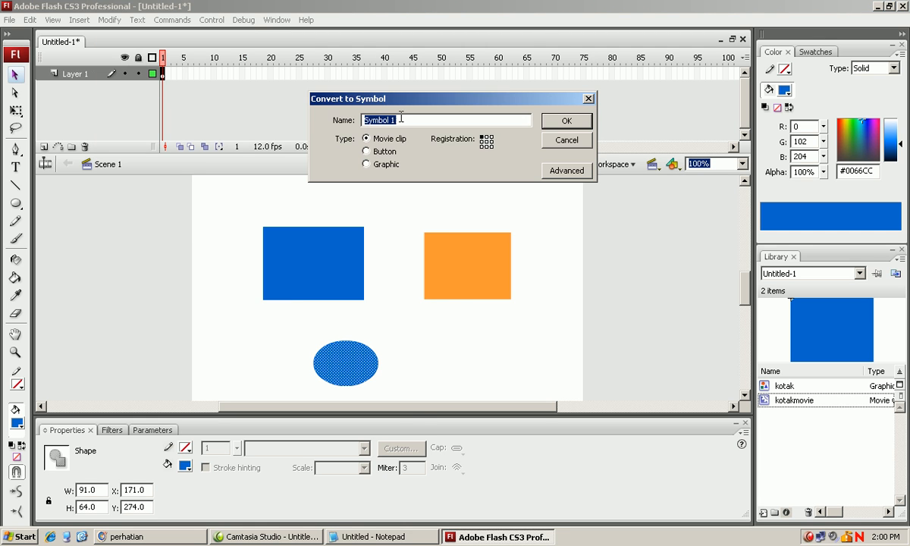
click(384, 151)
drag(386, 120, 343, 121)
text(tom)
click(566, 124)
- Open the tombol button instance for editing in place on the stage
click(368, 334)
click(361, 361)
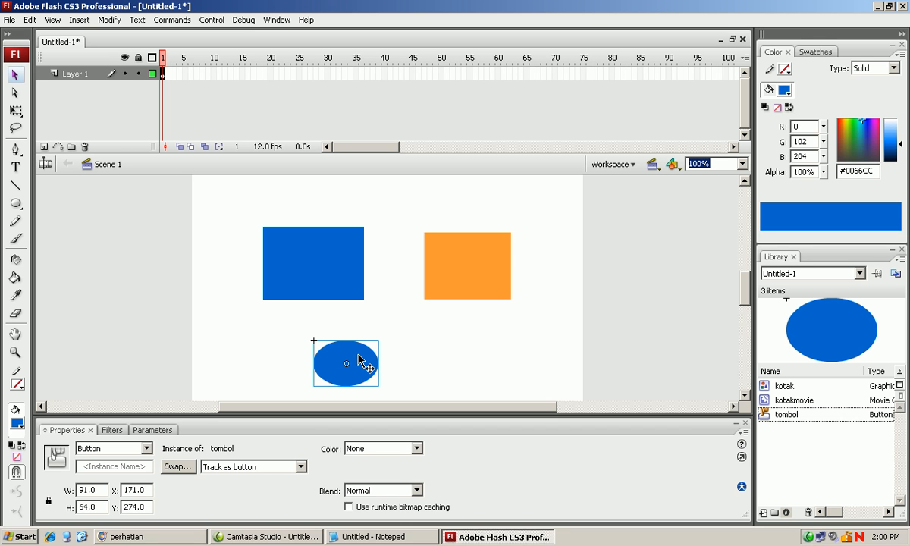
double_click(359, 361)
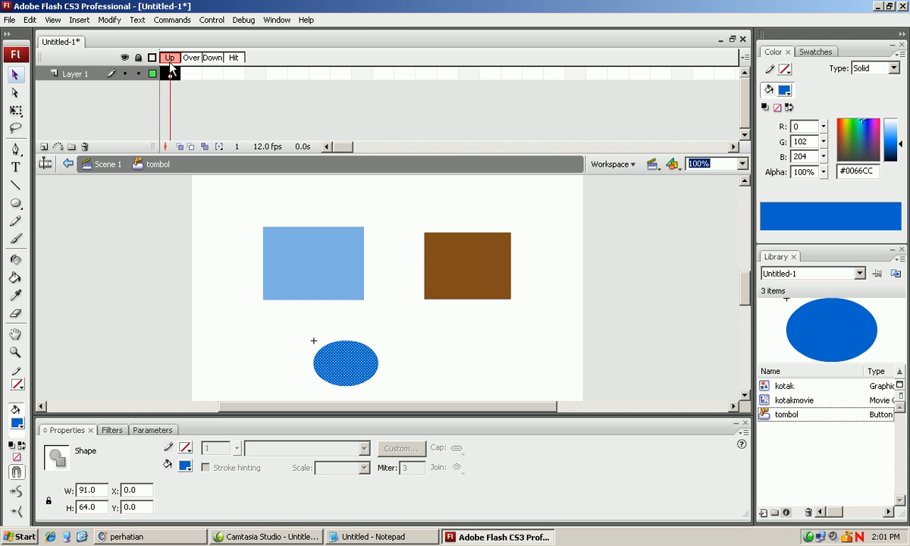
- Insert a keyframe in the button's Over state and fill its oval with red #FF0000
drag(171, 73, 194, 84)
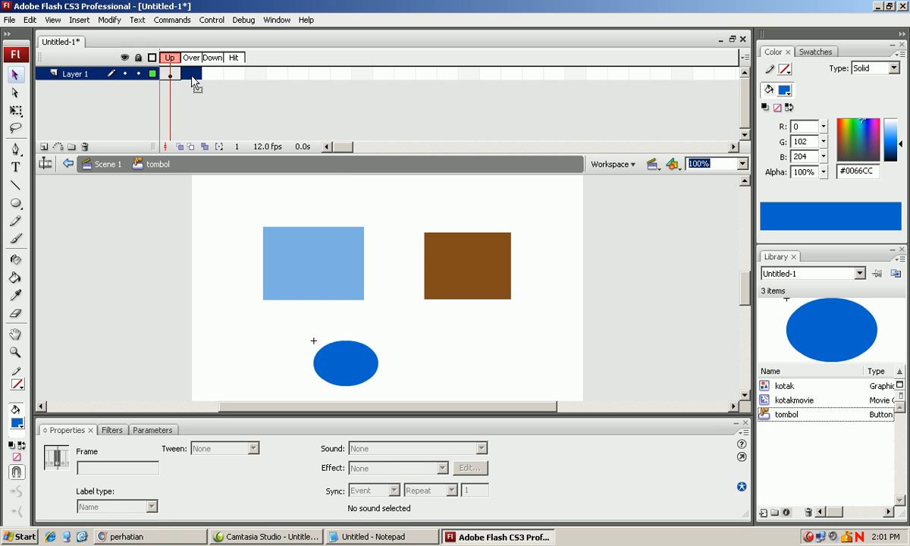
right_click(194, 84)
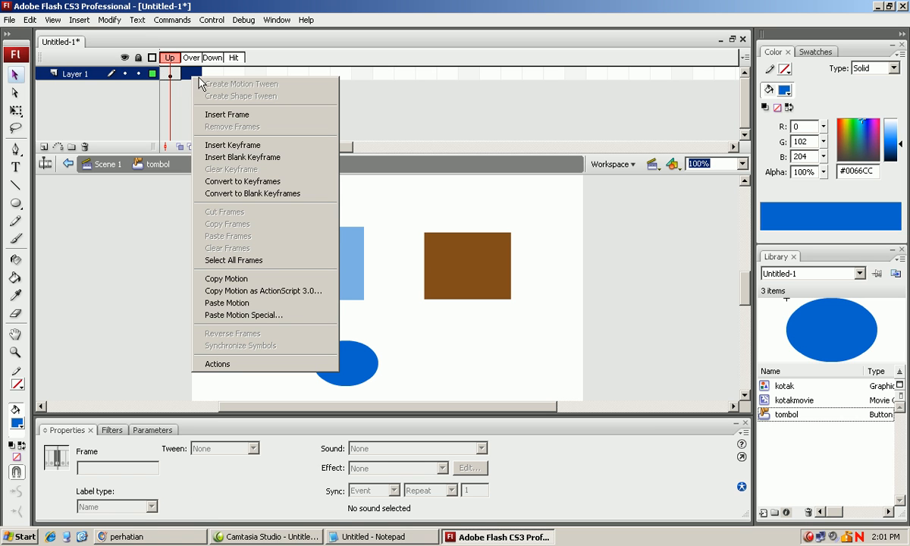
click(209, 144)
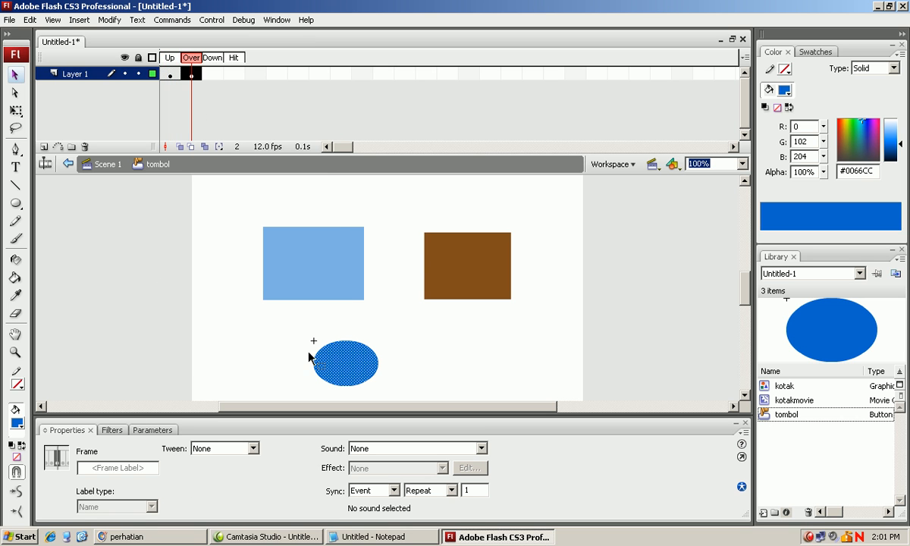
click(20, 429)
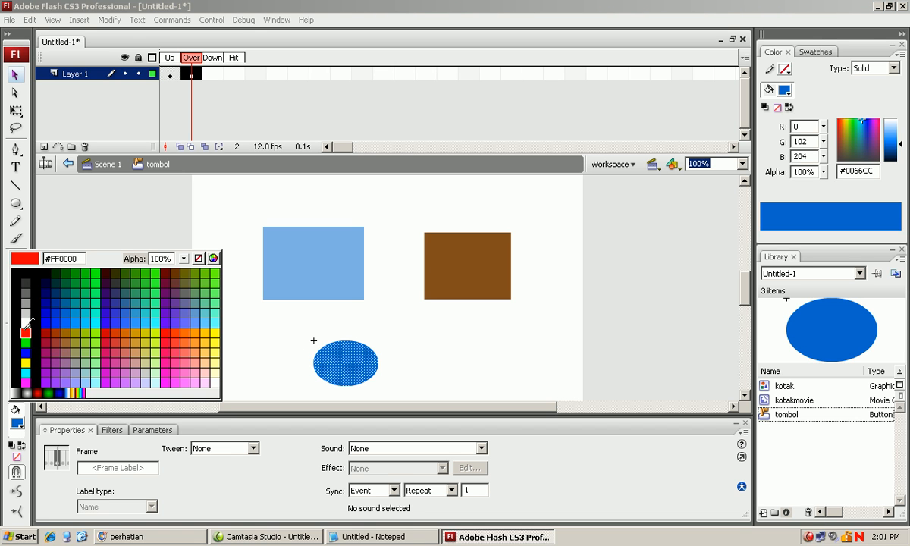
click(24, 330)
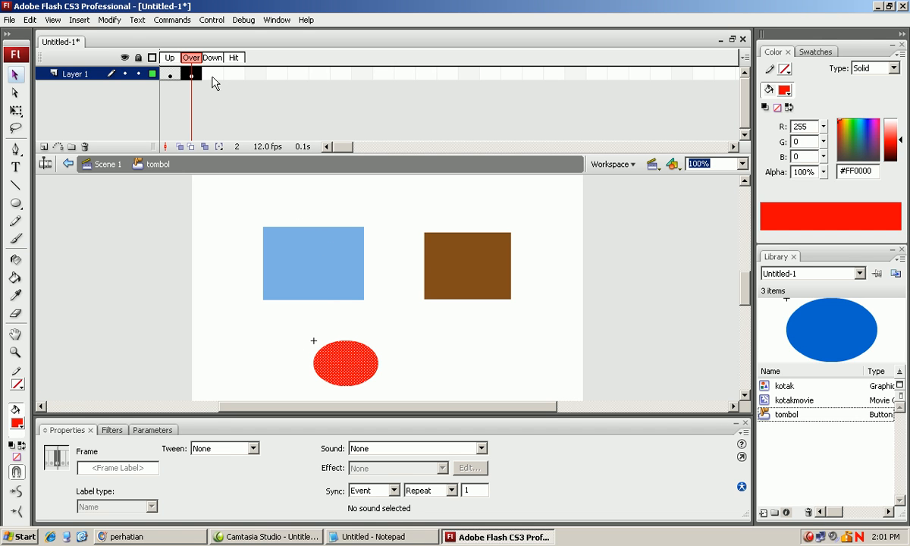
- Insert a keyframe in the button's Down state and fill its oval with green #33FF00
click(213, 75)
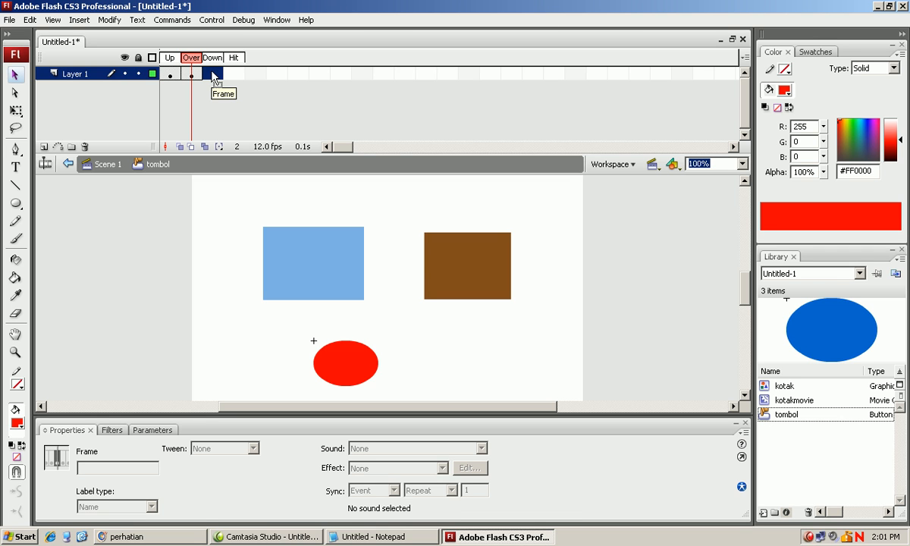
right_click(215, 76)
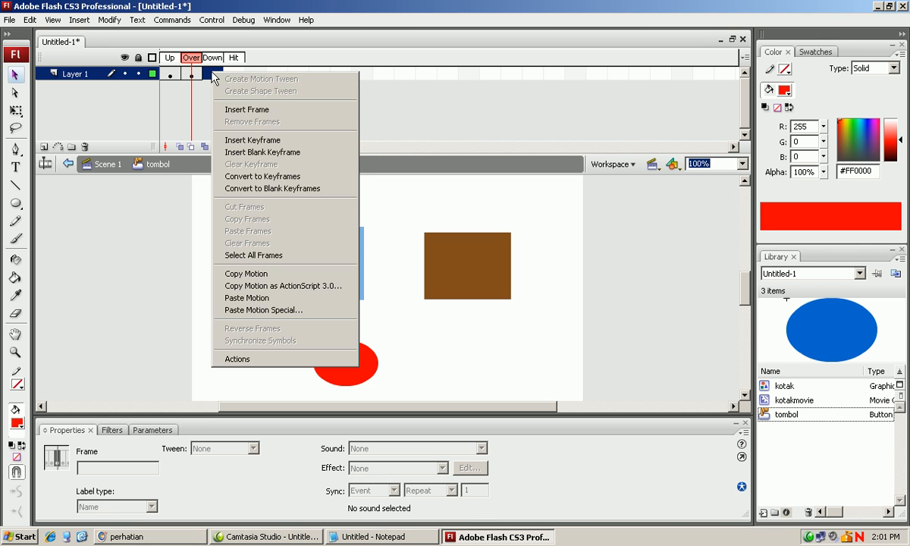
click(239, 141)
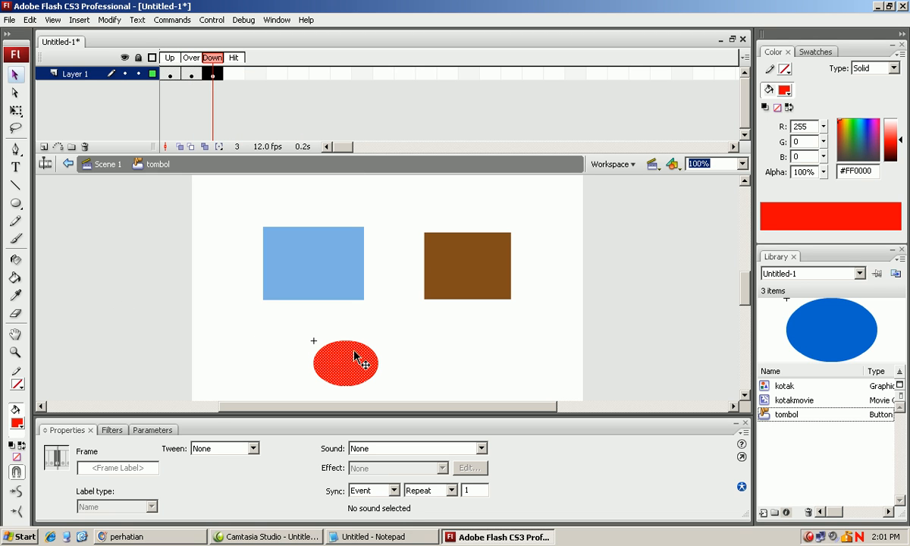
click(16, 423)
click(155, 274)
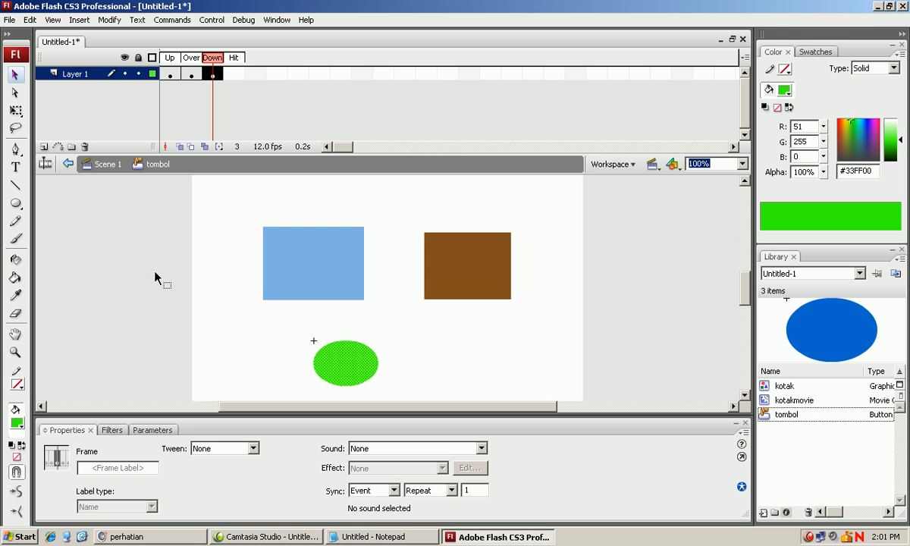
- Insert a keyframe in the button's Hit state, keeping the green oval as its shape
click(237, 75)
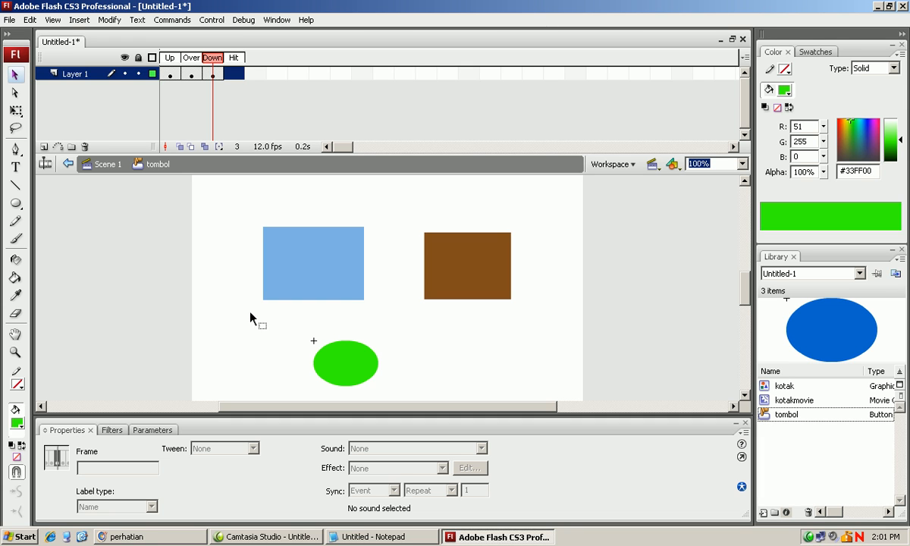
click(364, 330)
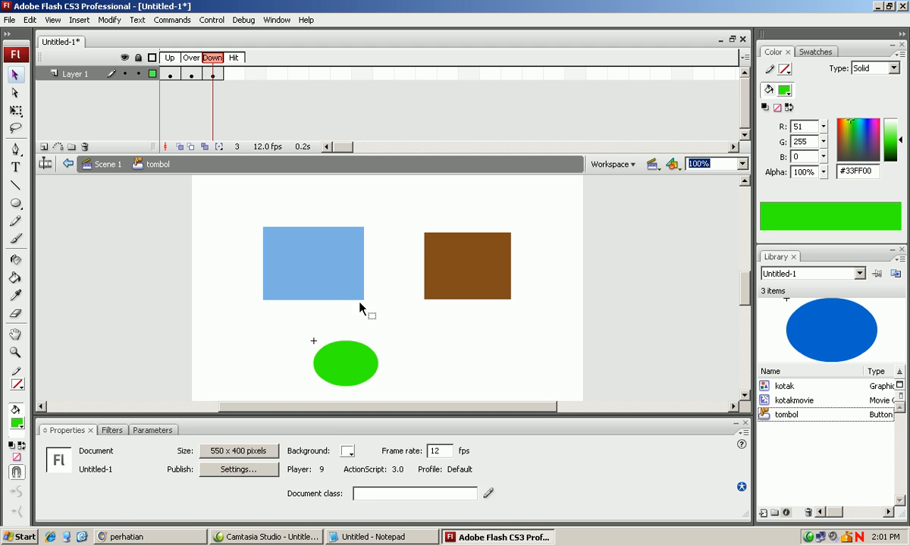
click(341, 372)
right_click(232, 74)
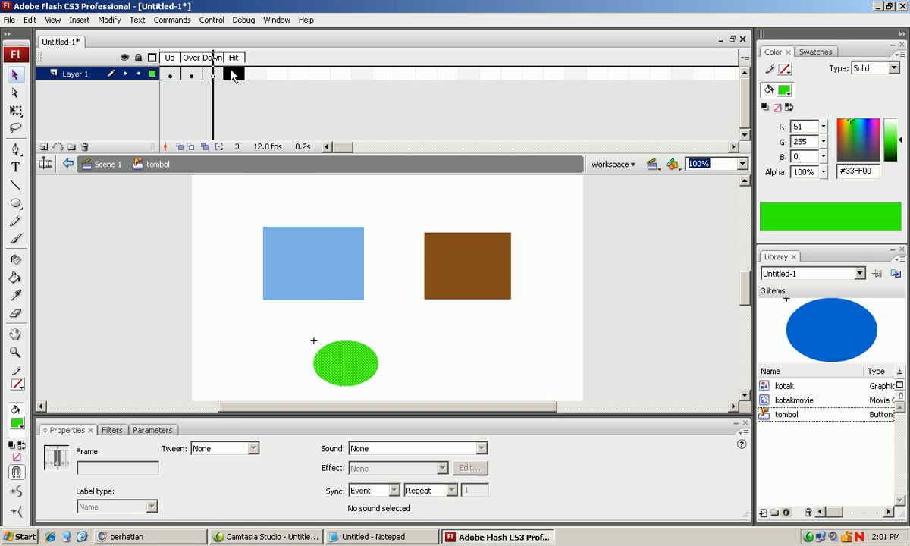
click(271, 138)
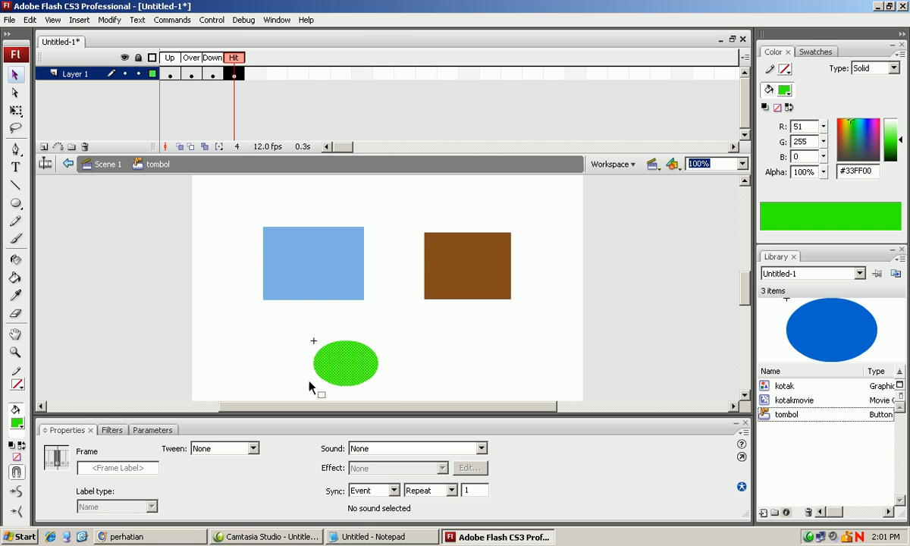
- Reposition the Hit state's oval to about X 9, Y 0 and return to Scene 1
drag(338, 361, 416, 358)
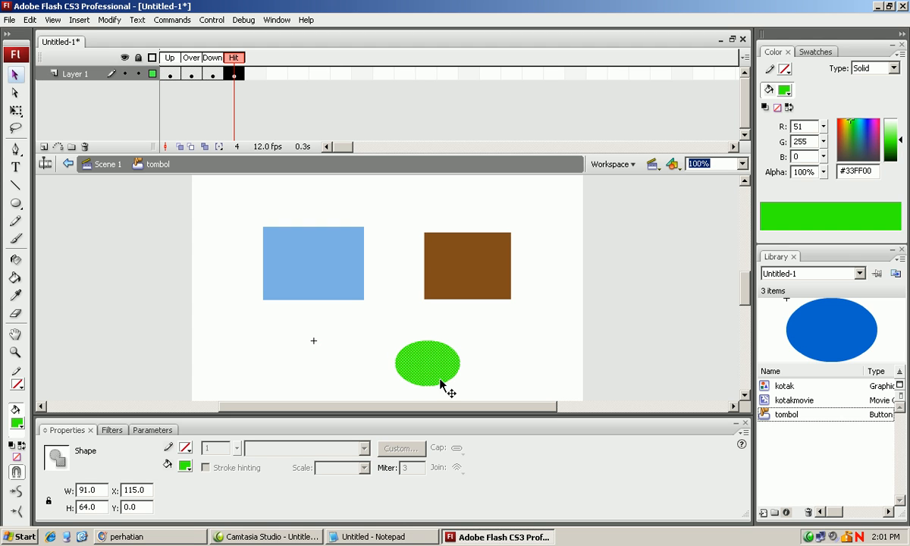
drag(426, 365, 352, 363)
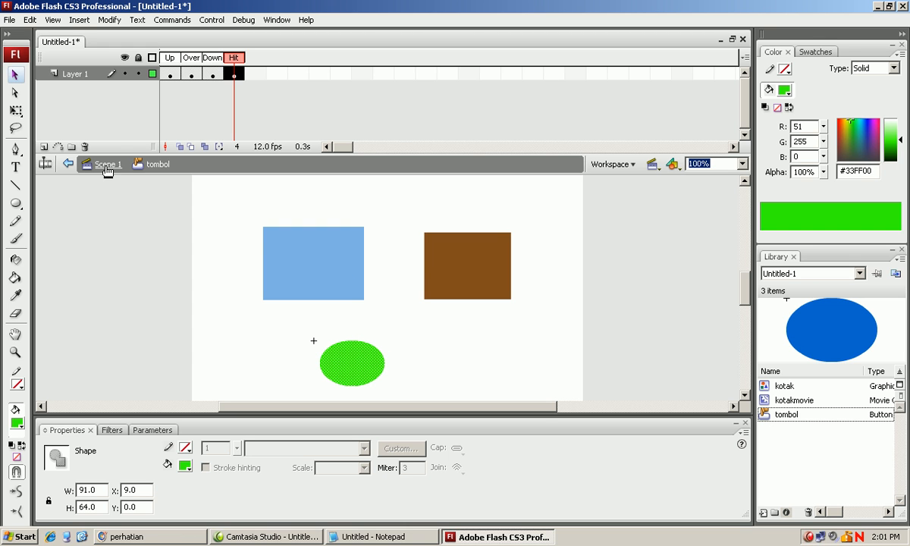
click(107, 166)
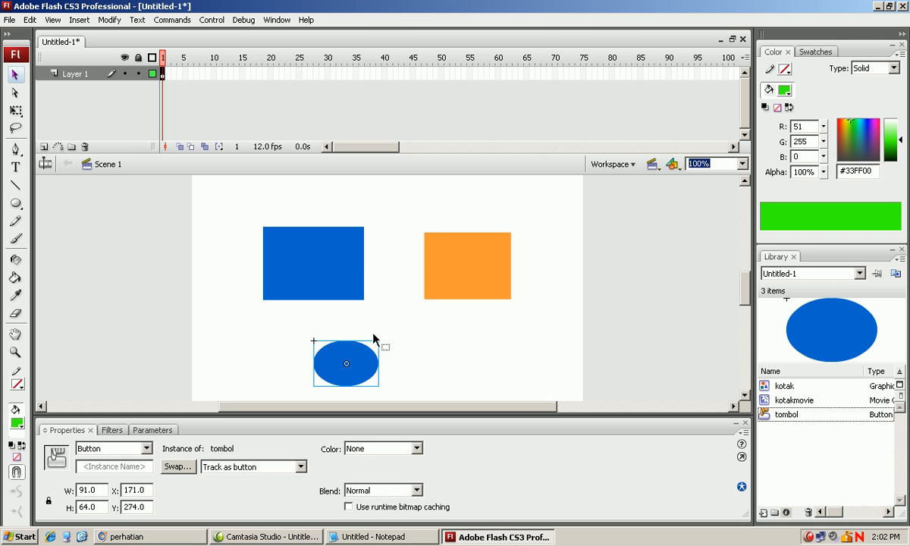
- Open the kotakmovie instance in place to examine its timeline, and return to Scene 1
click(462, 267)
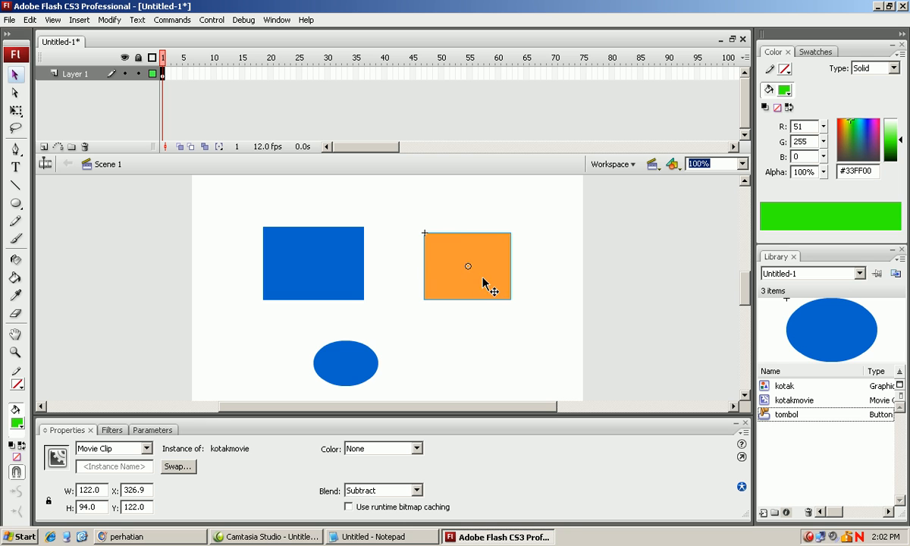
double_click(481, 275)
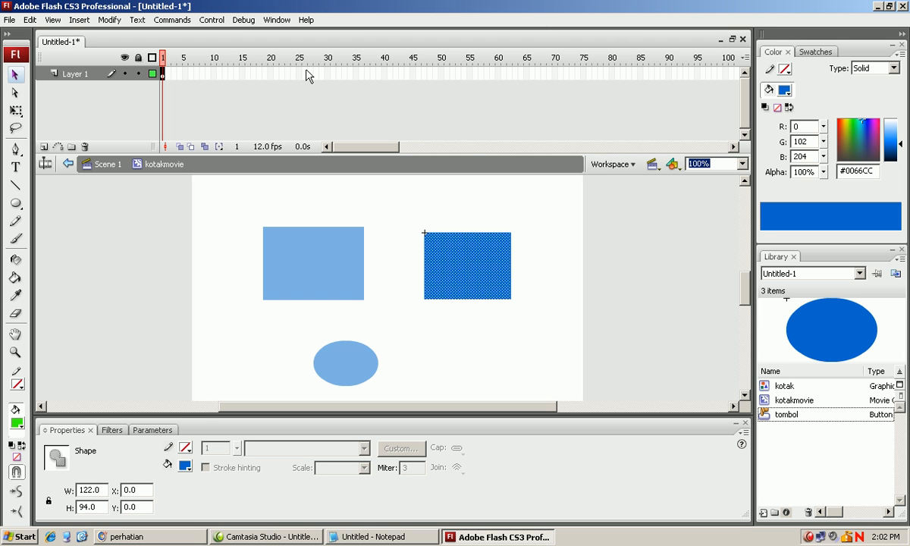
click(103, 164)
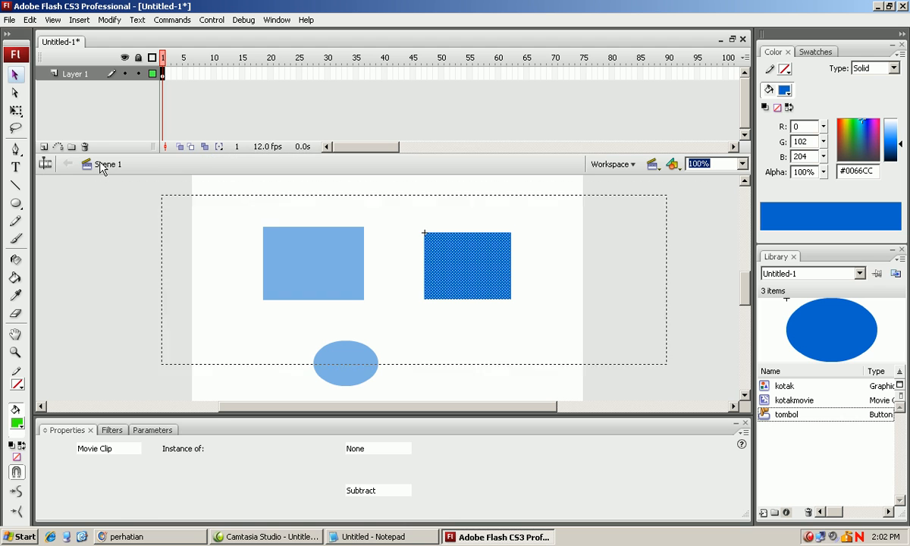